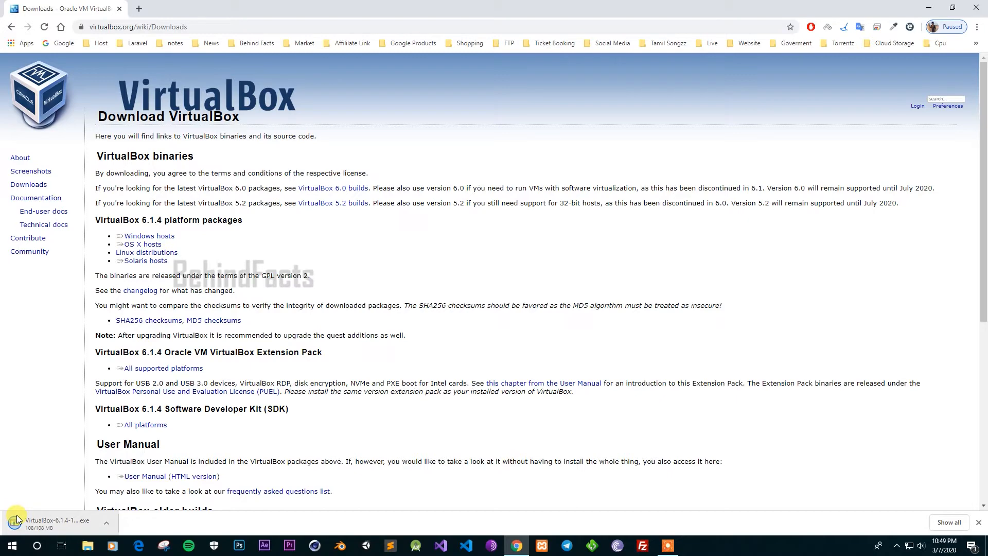
Launch the downloaded VirtualBox 6.1.4 installer, proceed to the custom setup page and keep the default features.
click(15, 520)
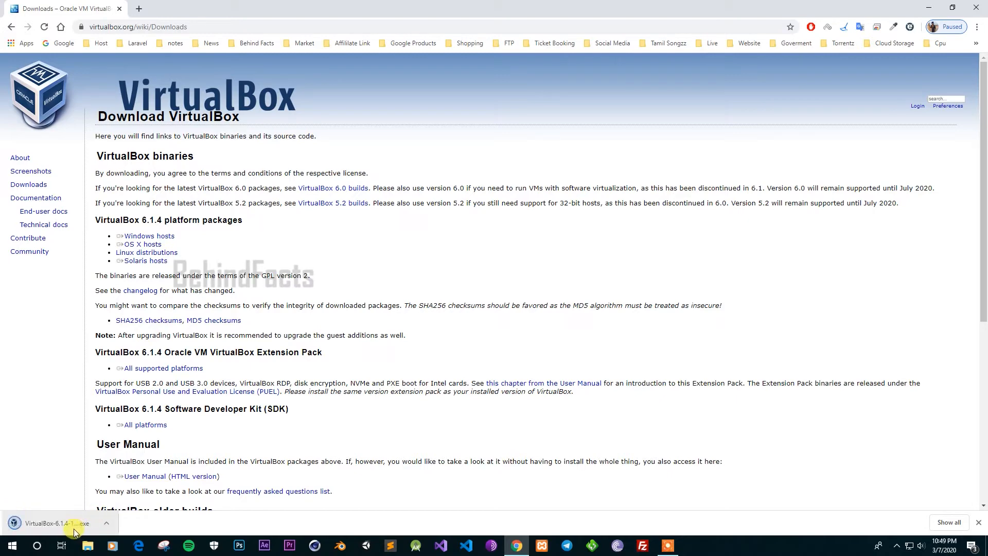
mouse_move(666, 546)
click(528, 282)
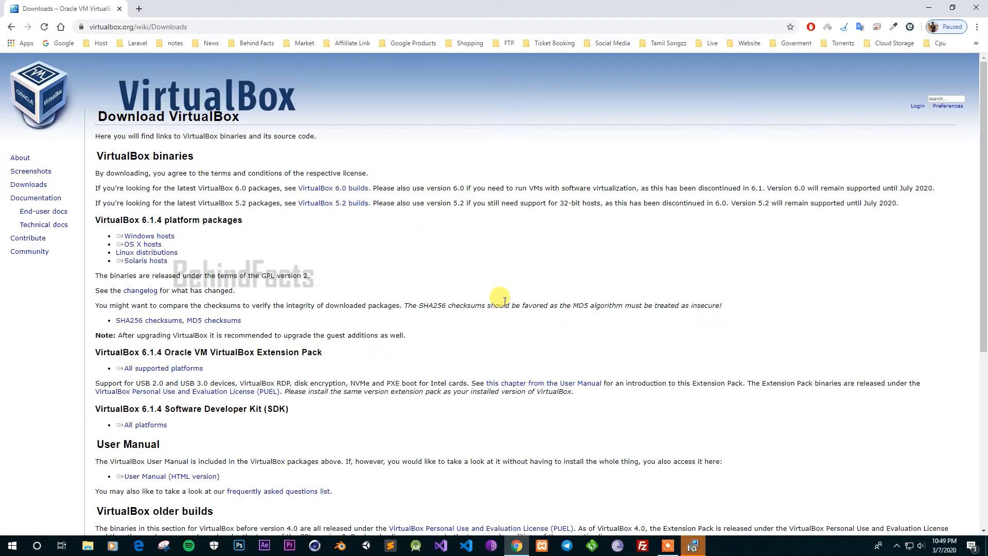
click(692, 545)
click(547, 353)
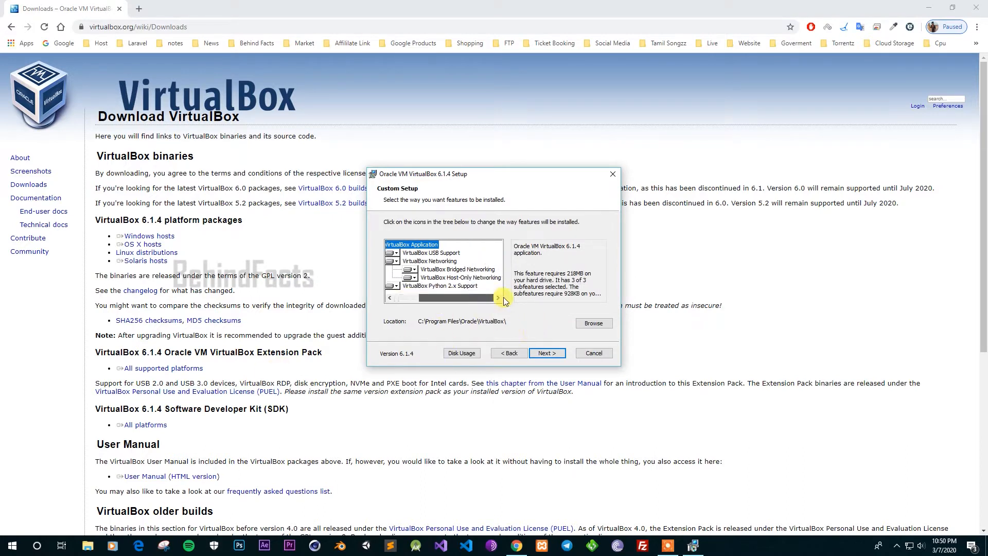
mouse_move(423, 301)
mouse_down()
mouse_move(449, 302)
mouse_move(421, 303)
mouse_up()
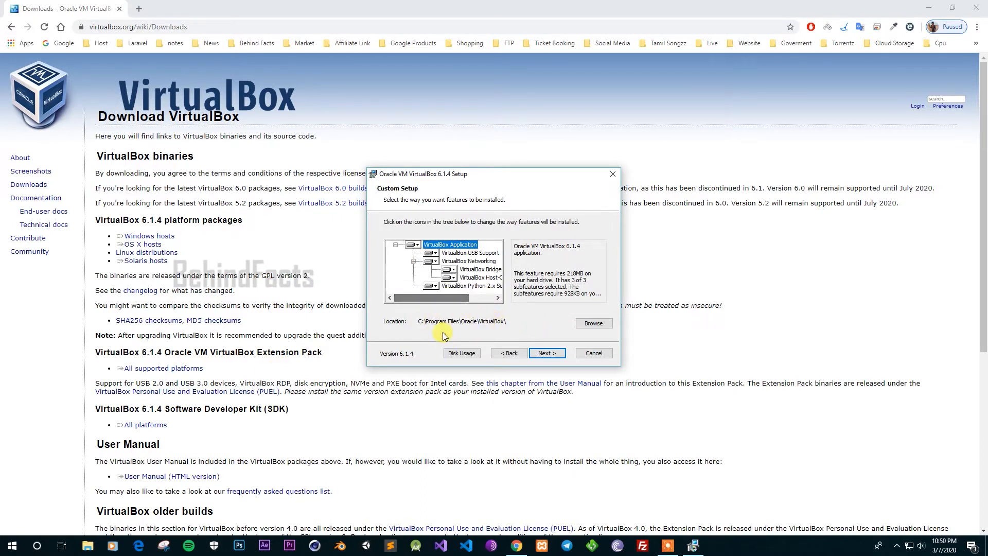
Browse for a different installation location and choose the Temp (H:) drive.
click(592, 323)
click(513, 226)
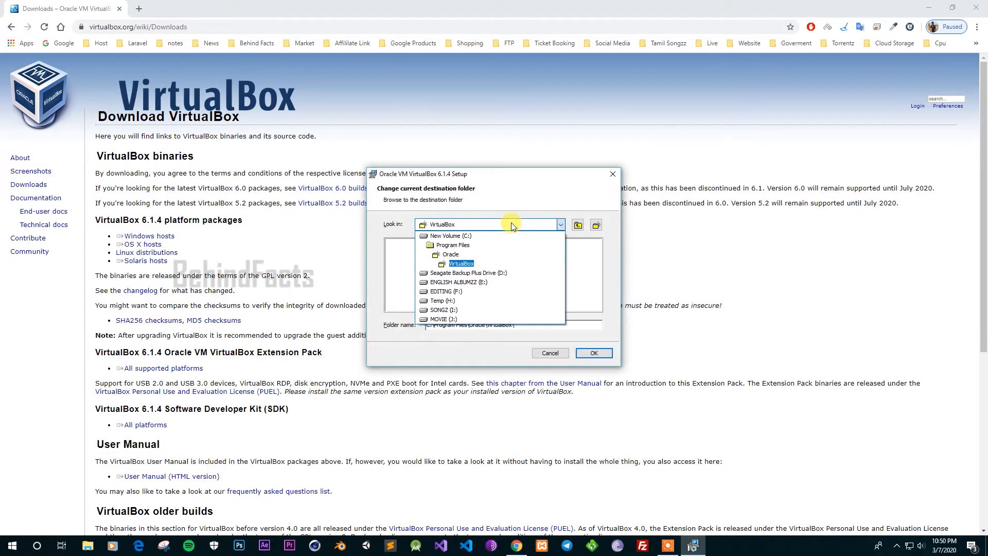
click(447, 300)
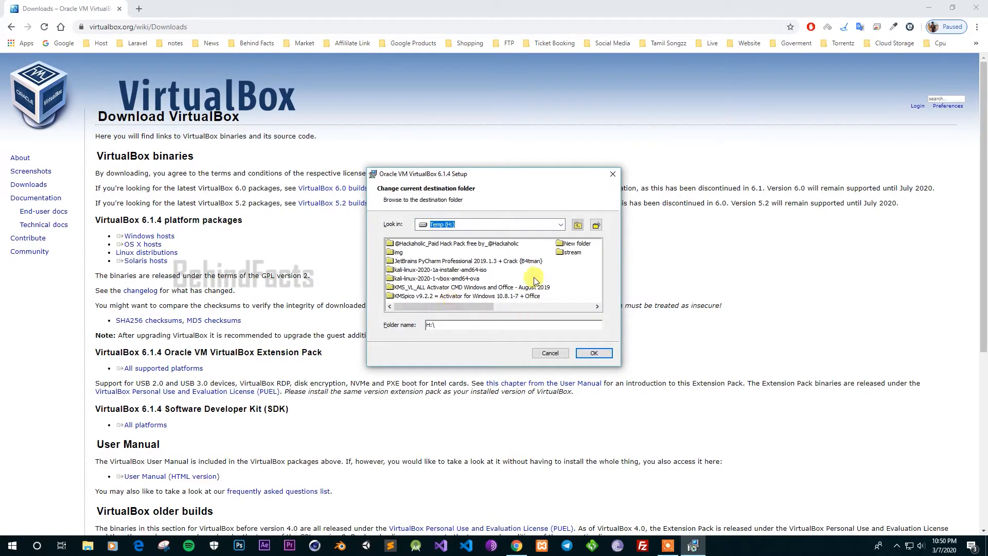
click(595, 225)
click(467, 225)
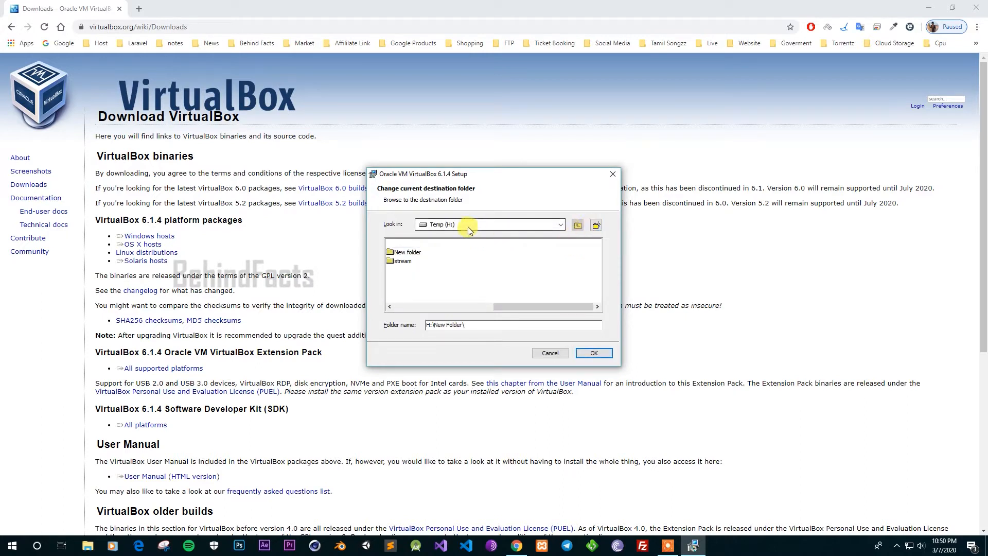
click(439, 279)
double_click(410, 245)
click(435, 226)
click(450, 282)
click(577, 226)
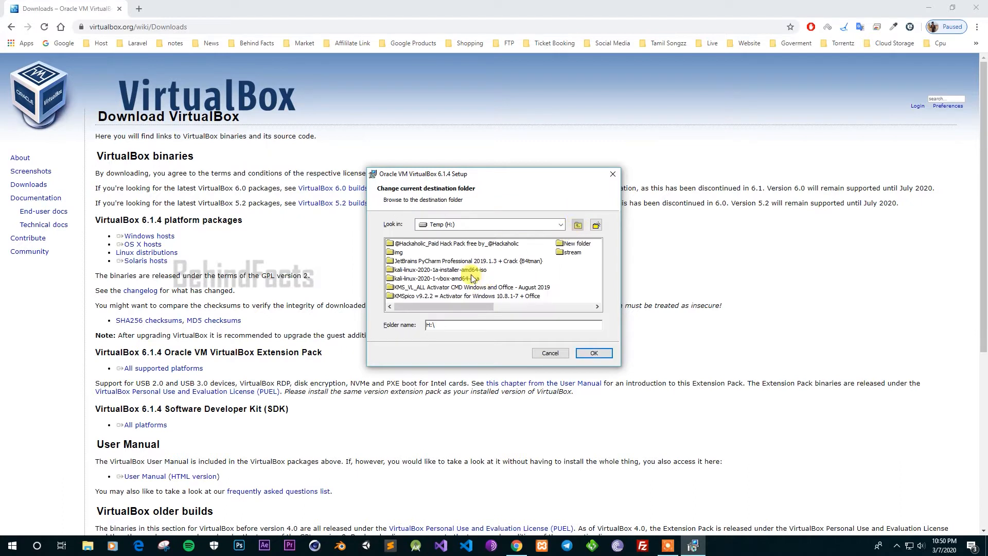
Create a folder named VB on the Temp (H:) drive and confirm the destination folder selection.
click(595, 227)
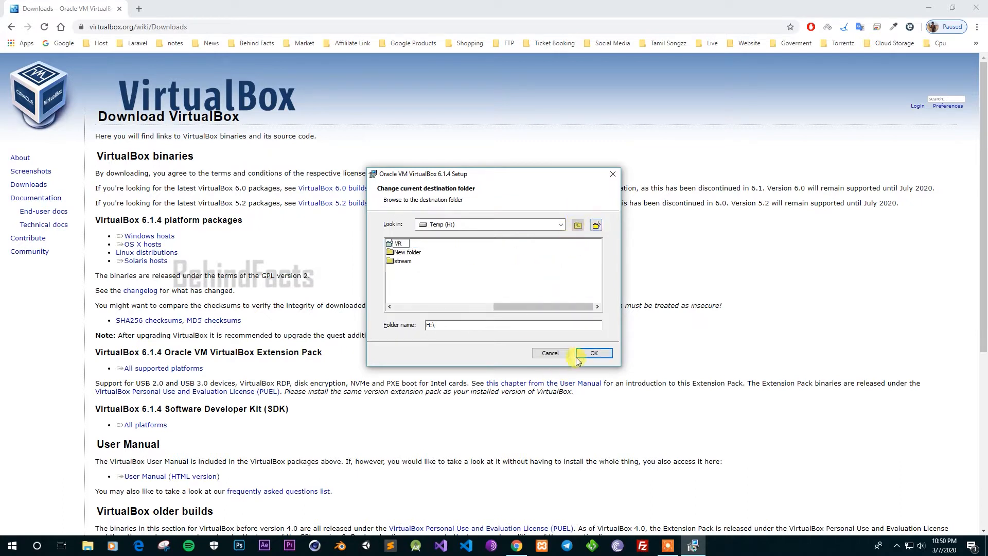
text(B)
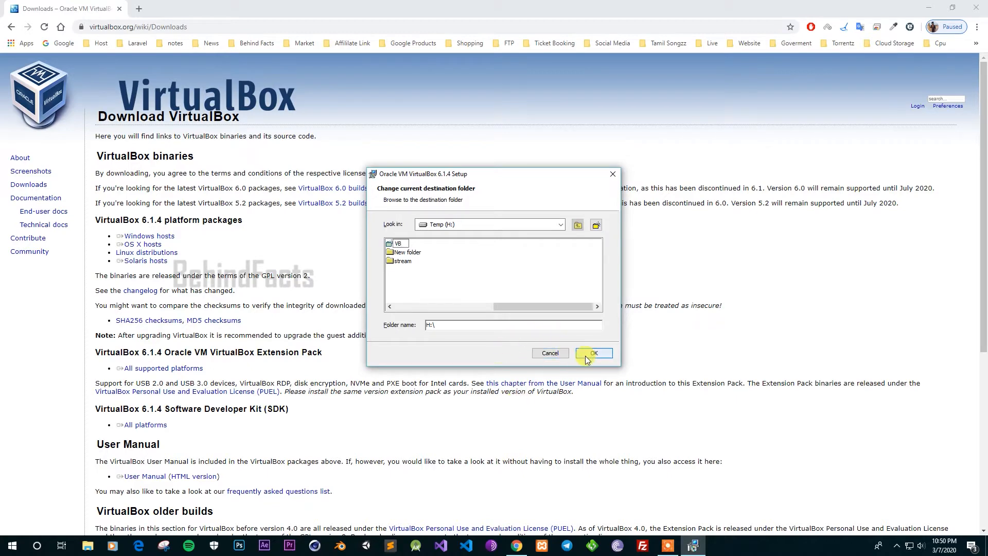
click(585, 359)
Run the installation with the remaining default options and allow the Oracle Corporation device software.
click(554, 354)
click(554, 355)
click(554, 354)
click(555, 354)
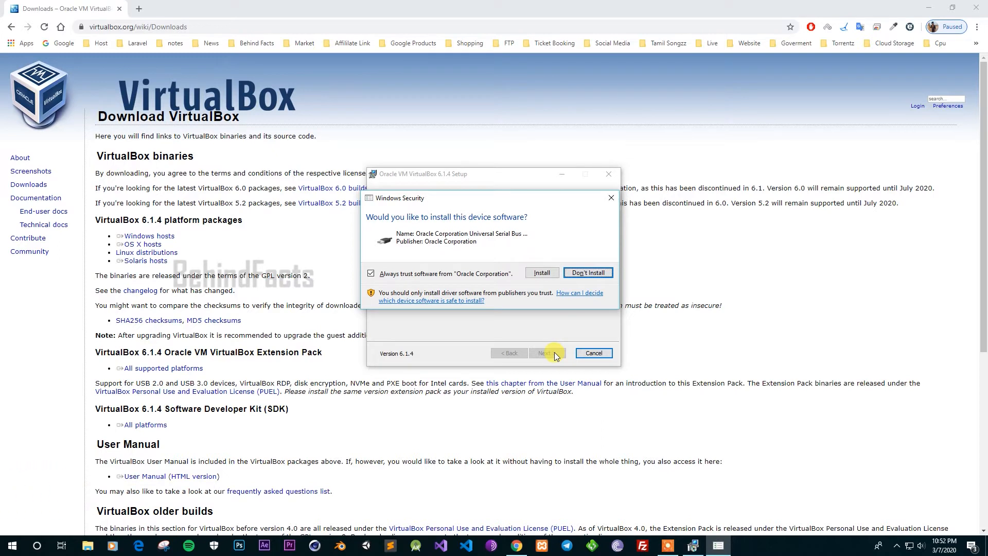
key(Return)
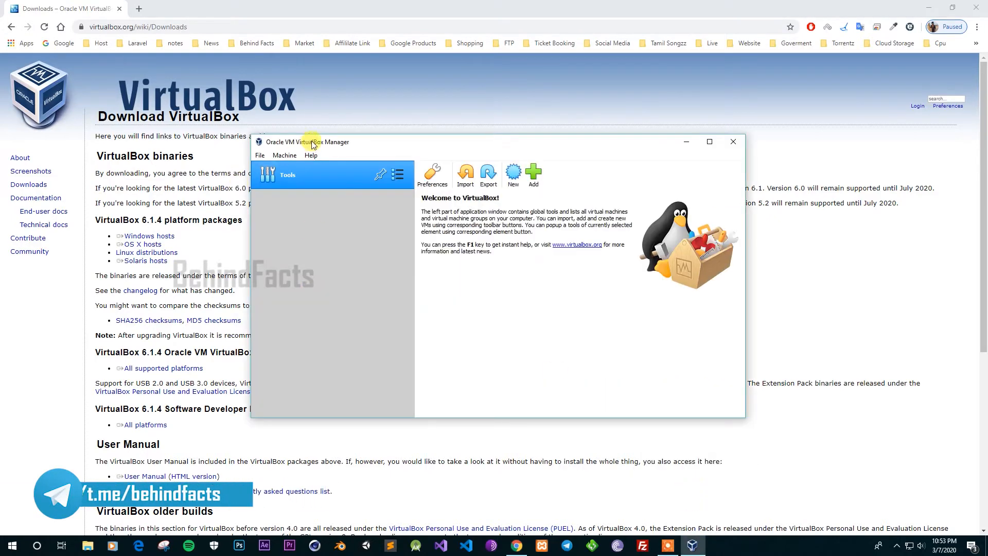
drag(310, 144, 362, 123)
click(311, 134)
click(601, 288)
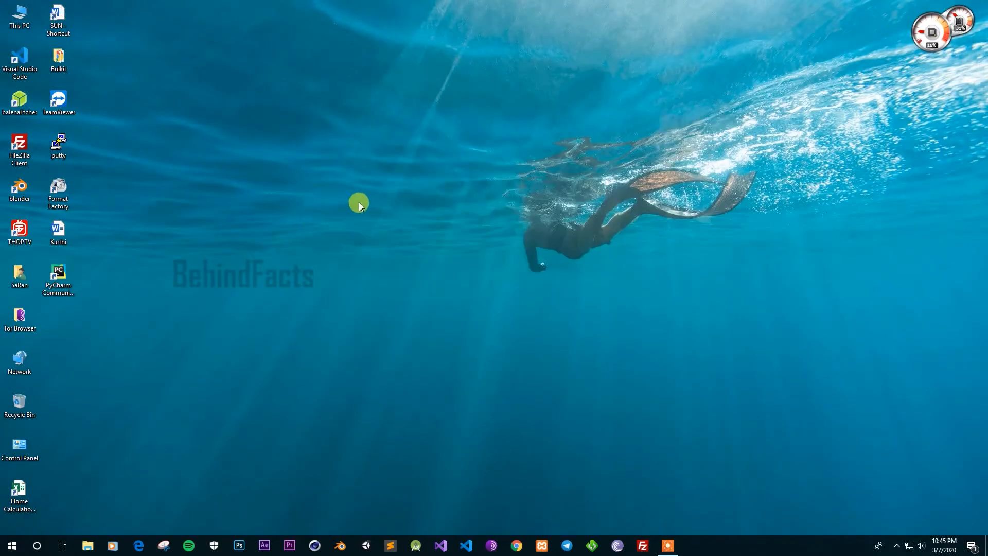
right_click(359, 205)
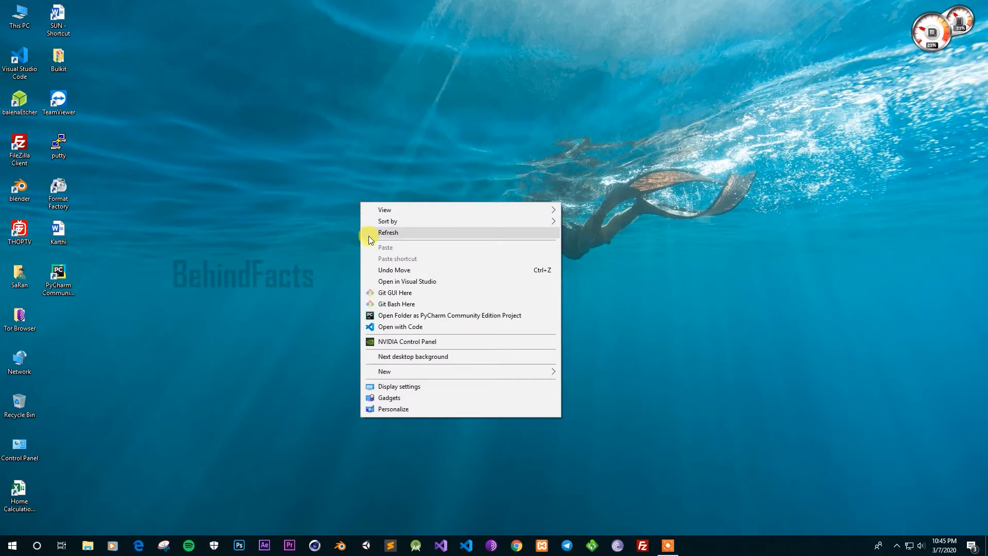
click(368, 233)
Open Google in a maximized Chrome window, search for "kali linux" and dismiss the terms of service notice.
click(522, 544)
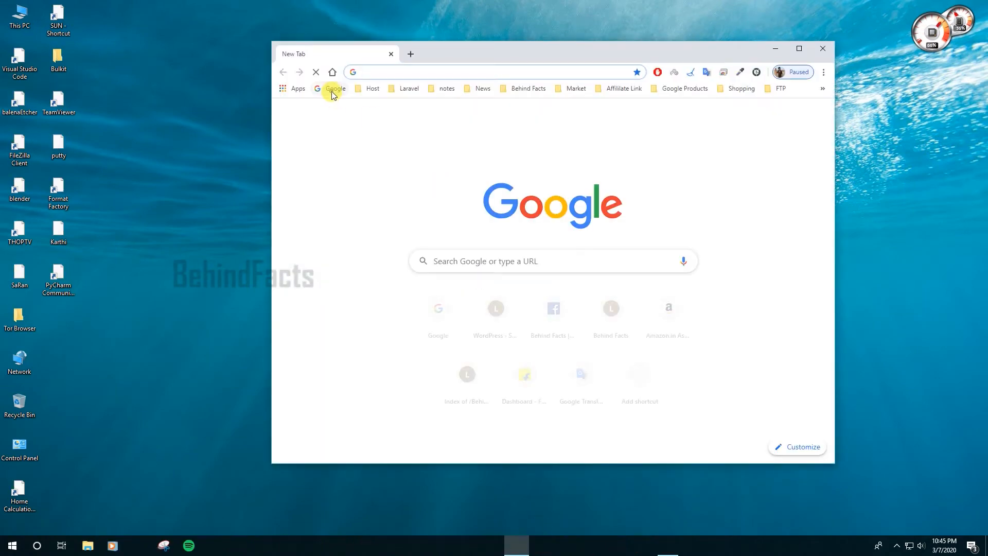
click(332, 90)
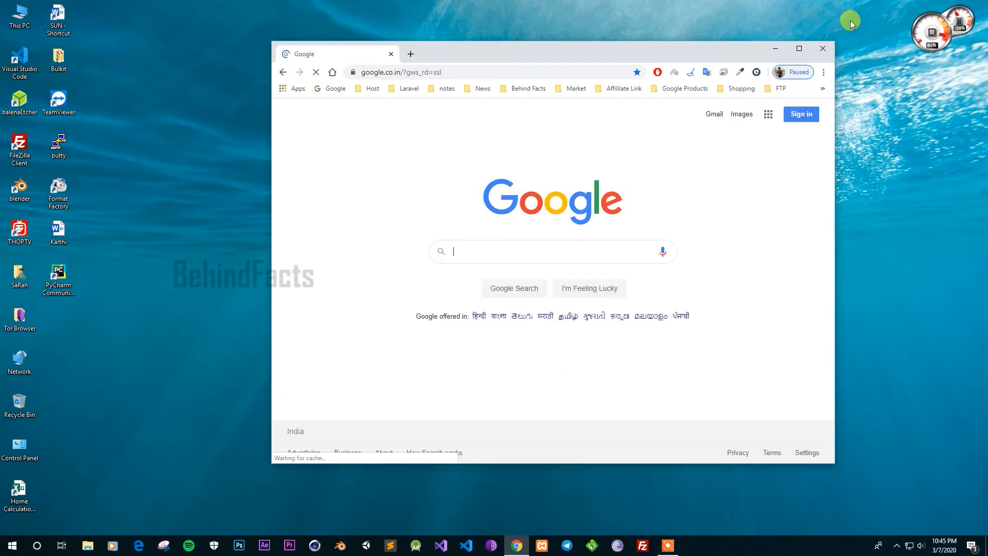
text(kali linux)
key(Return)
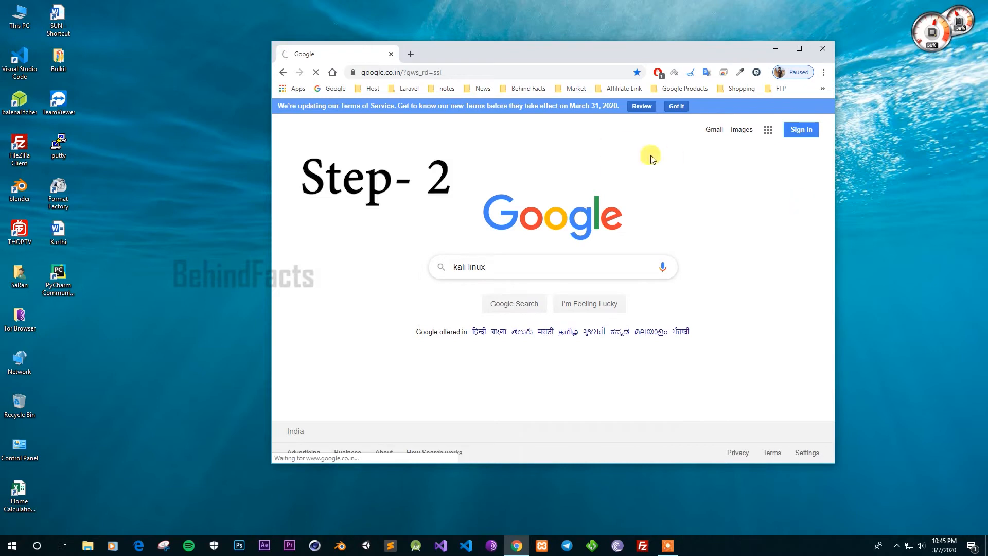
click(675, 106)
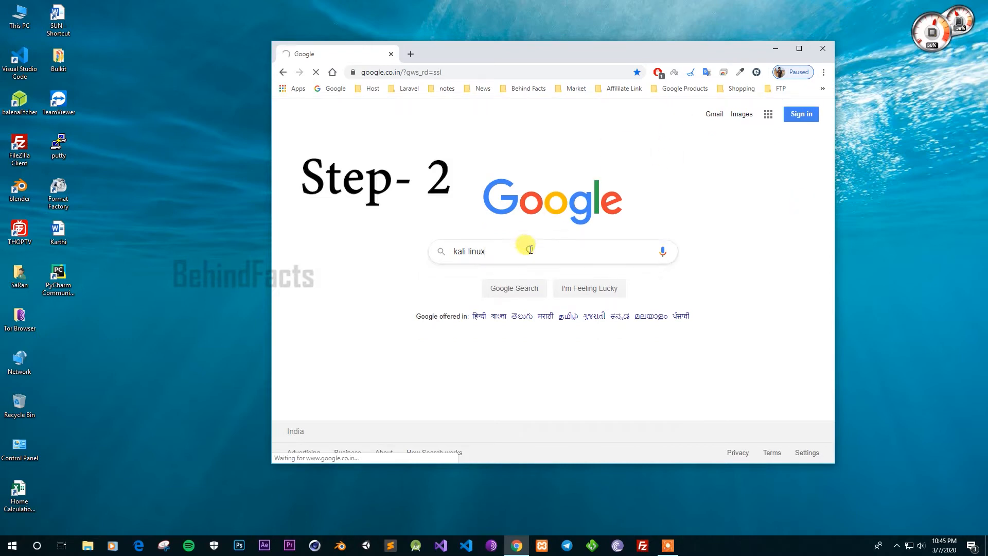
click(799, 50)
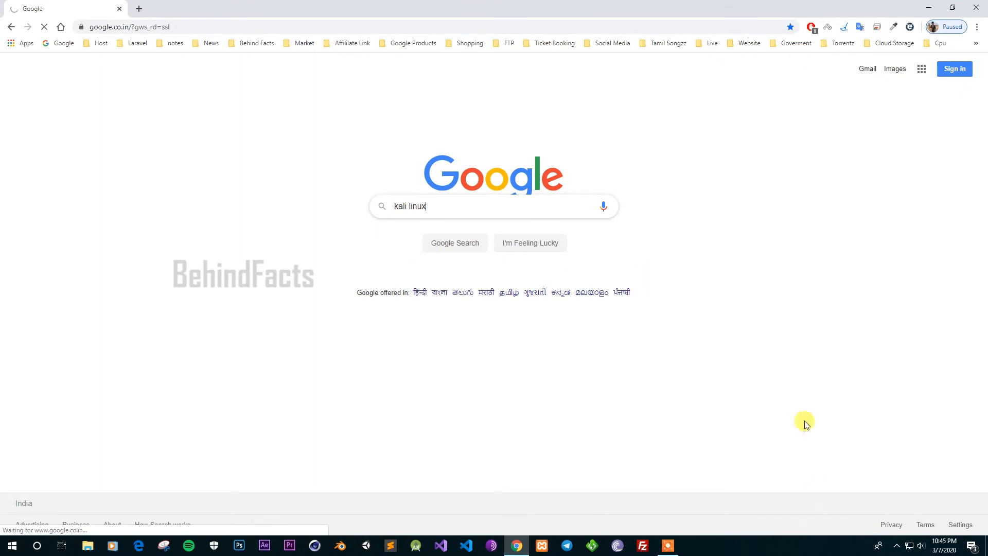
mouse_move(605, 5)
mouse_down()
mouse_move(591, 44)
mouse_move(599, 4)
mouse_up()
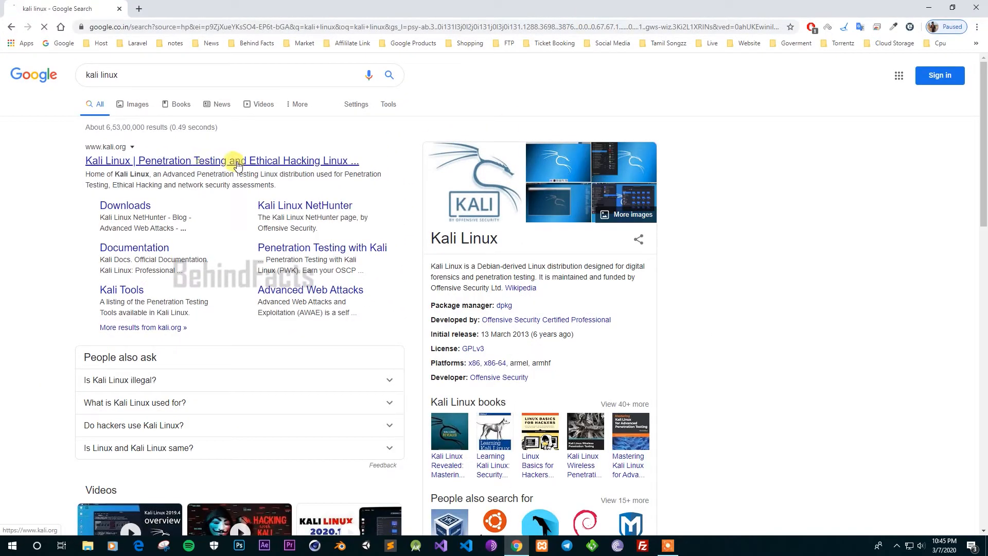
Go to the Kali Linux downloads page on kali.org and open the Offensive Security VM download page for the VirtualBox image.
click(200, 162)
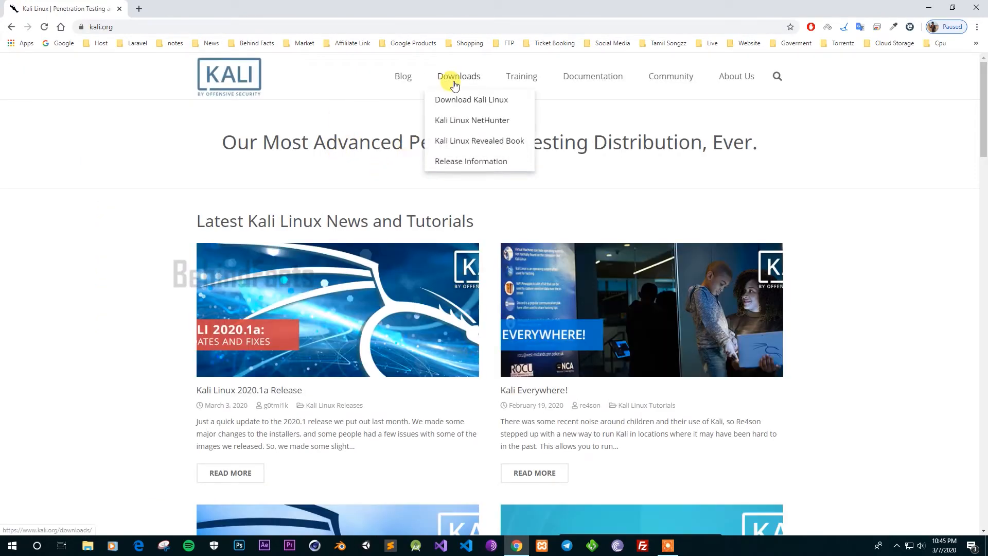
click(454, 84)
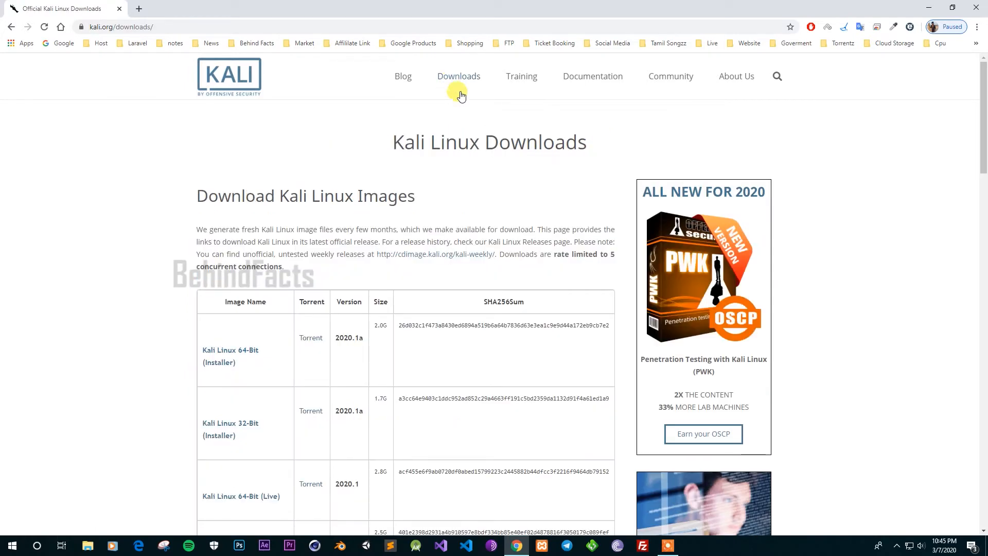
scroll(454, 85, down, 6)
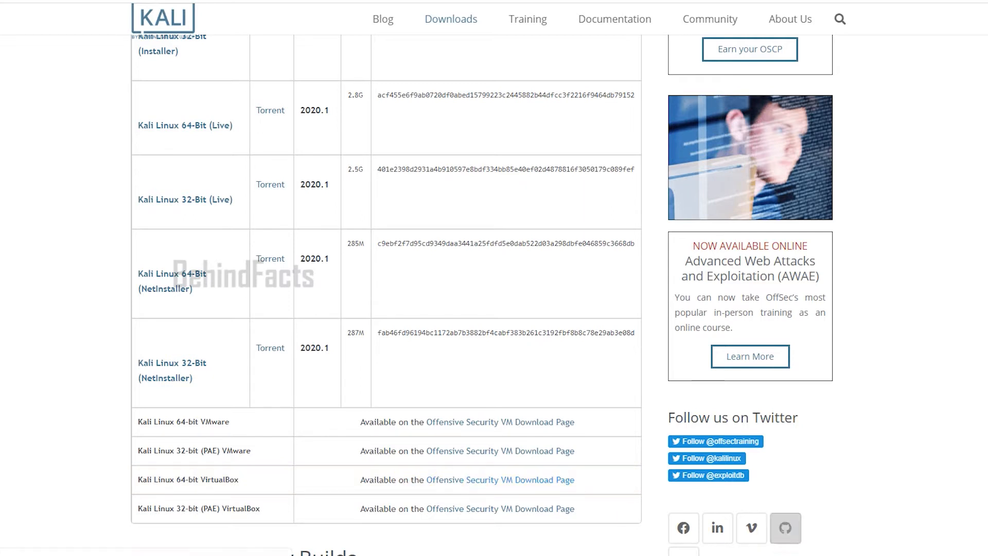
click(591, 490)
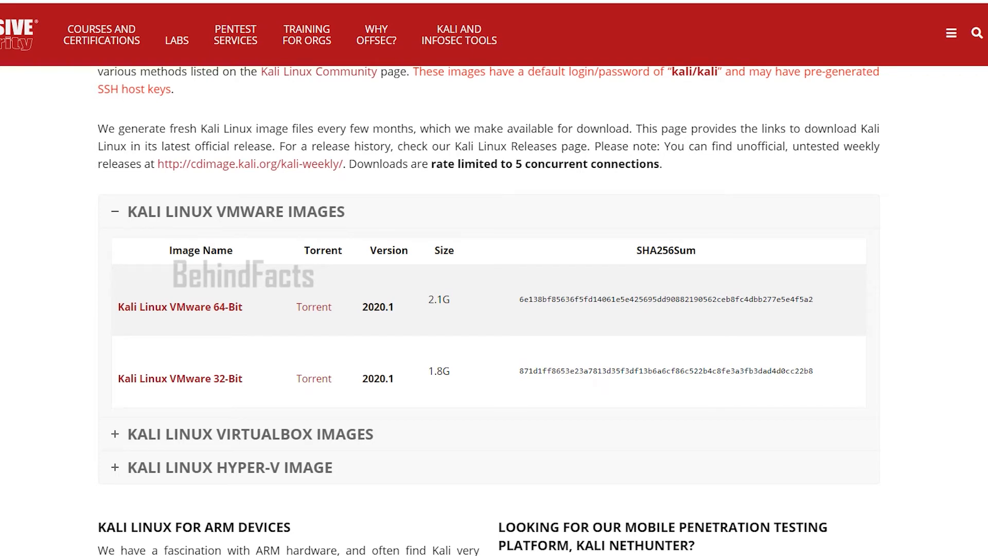
Expand the Kali Linux VirtualBox images and start the 64-bit 2020.1 torrent download in BitTorrent, saving to H:\.
scroll(494, 308, down, 5)
scroll(494, 309, up, 4)
click(109, 415)
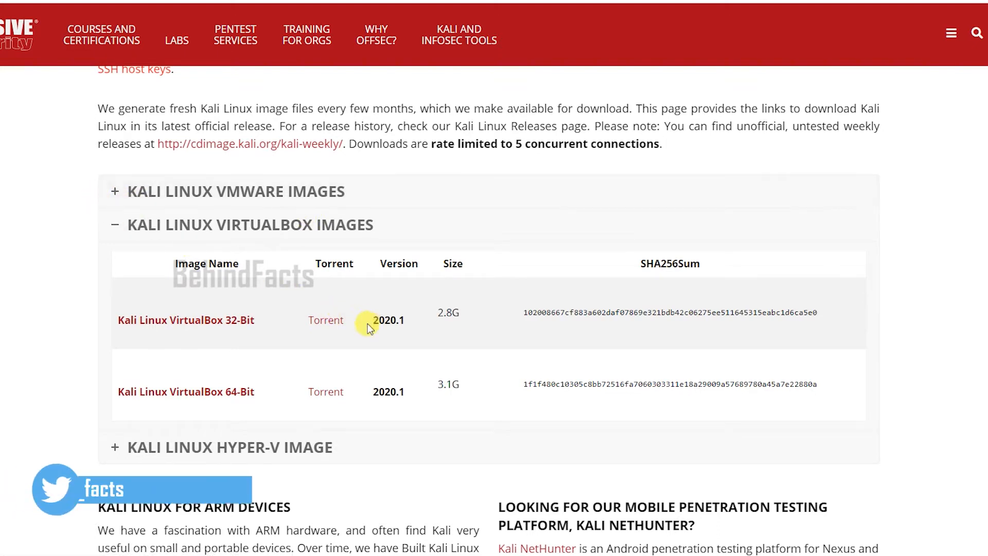
click(325, 320)
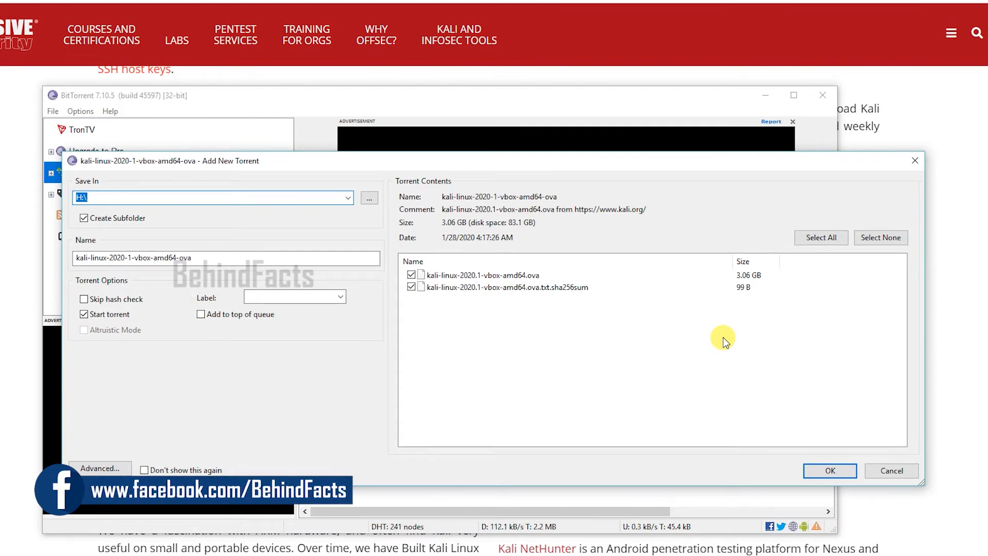
click(816, 473)
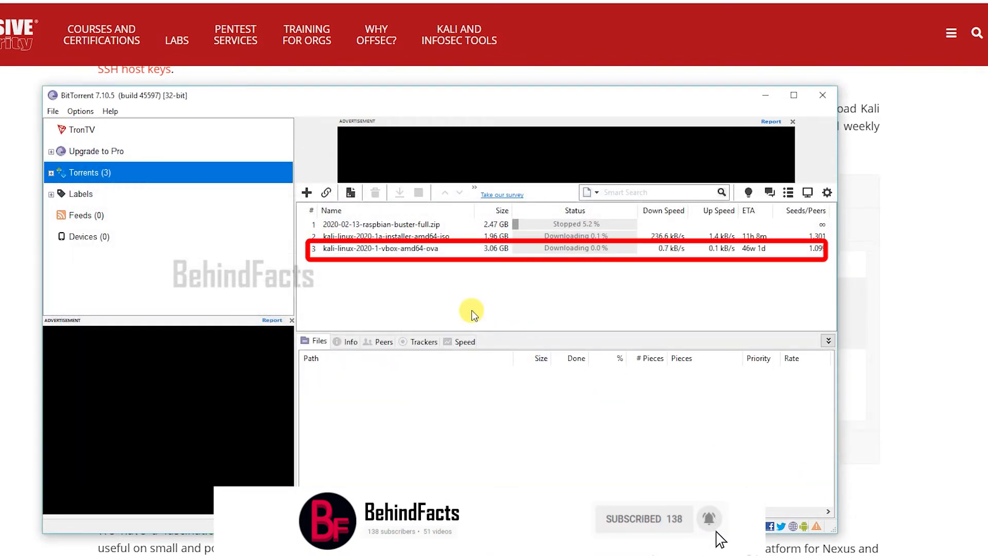
Remove the stopped 2020-02-13-raspbian-buster-full.zip torrent from the BitTorrent list.
click(542, 223)
click(374, 192)
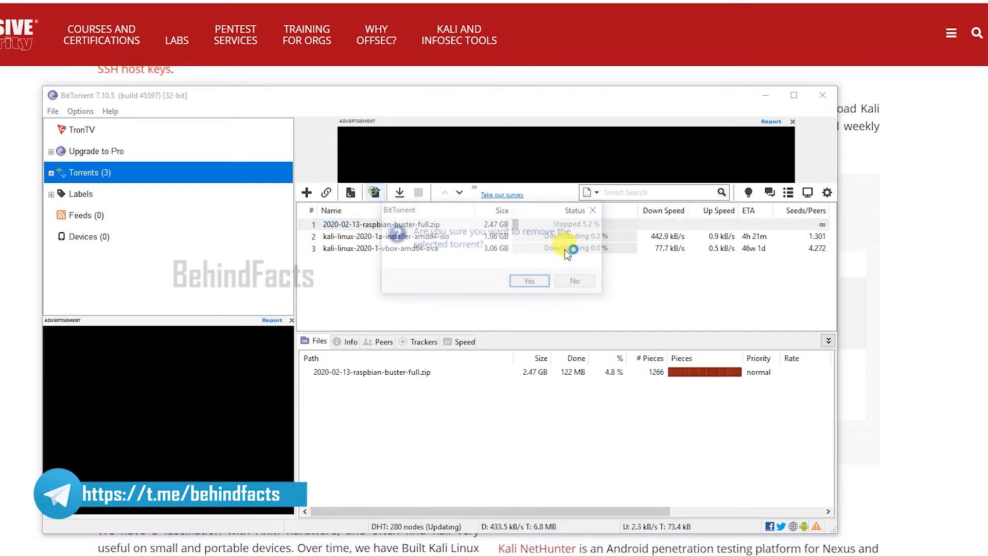
click(530, 282)
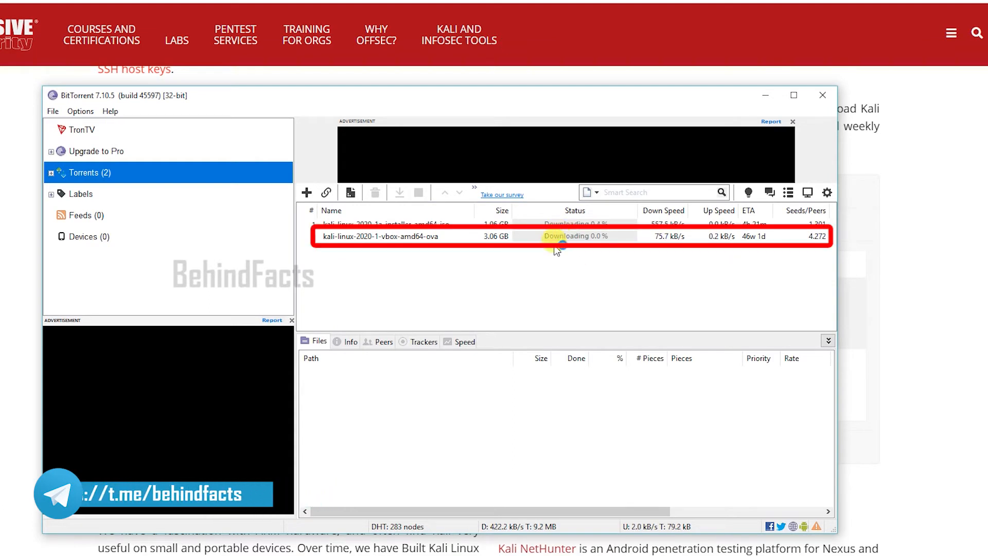
Open the kali-linux-2020.1-vbox-amd64 appliance file from its folder on Temp (H:) in VirtualBox.
click(694, 553)
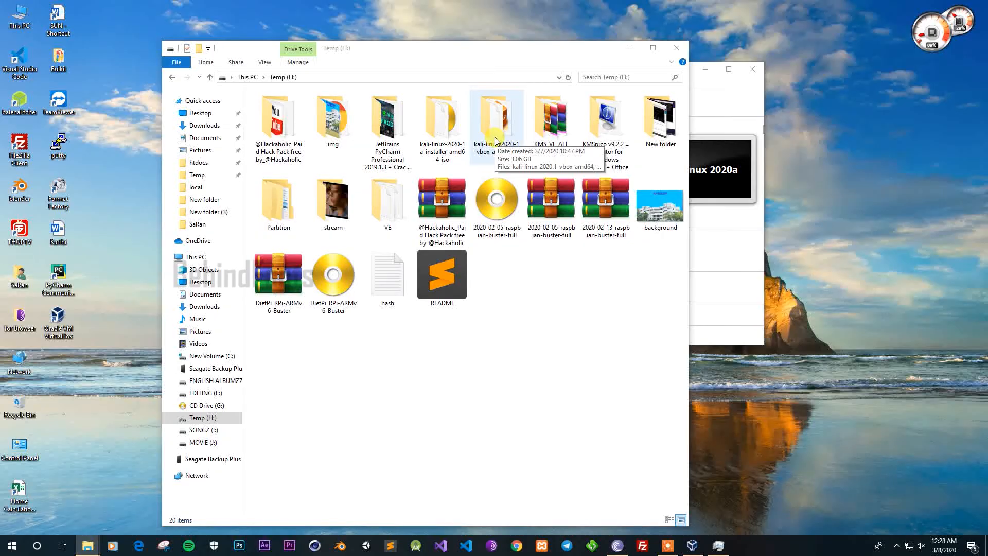
double_click(495, 134)
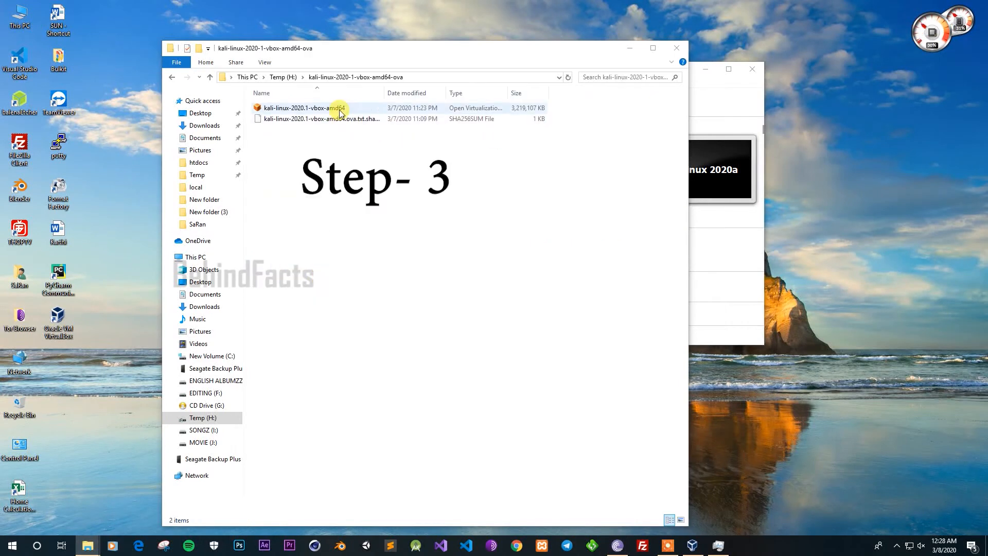
double_click(339, 109)
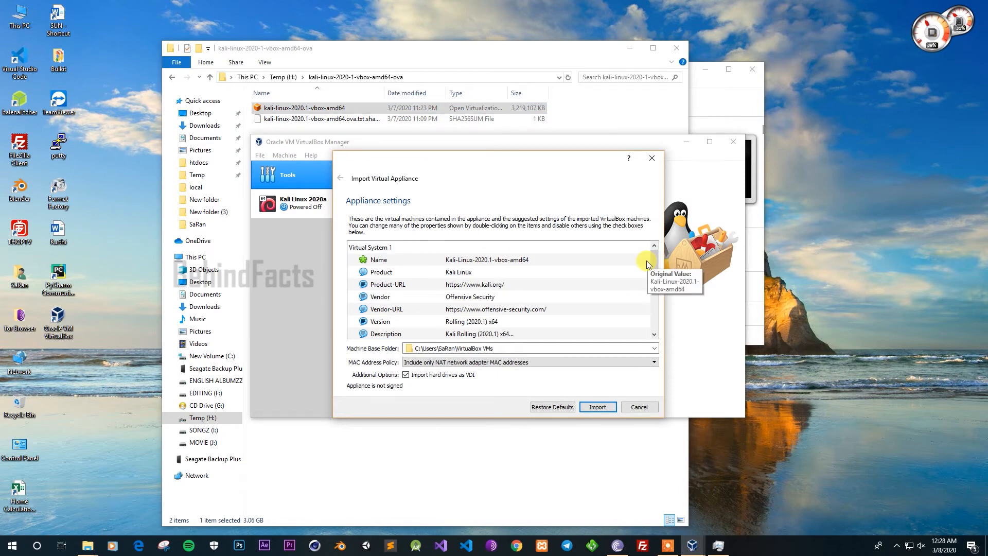
Review the Kali Linux appliance settings and start the import with the default settings.
drag(652, 260, 669, 227)
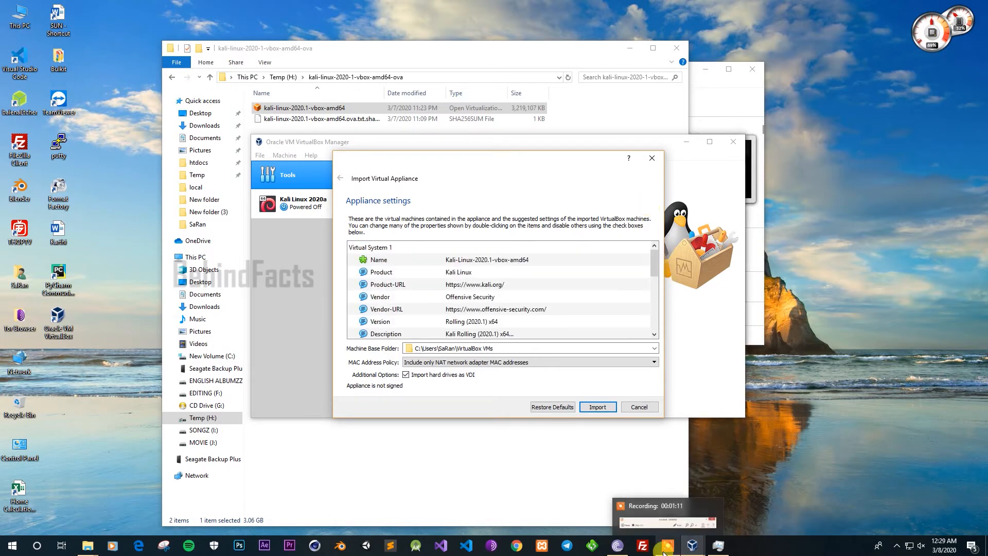
click(597, 407)
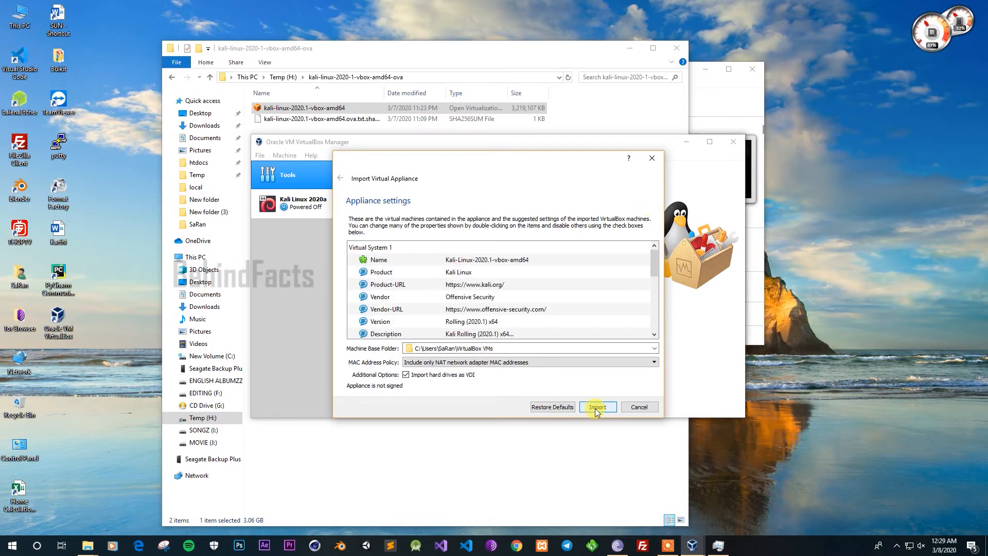
click(435, 361)
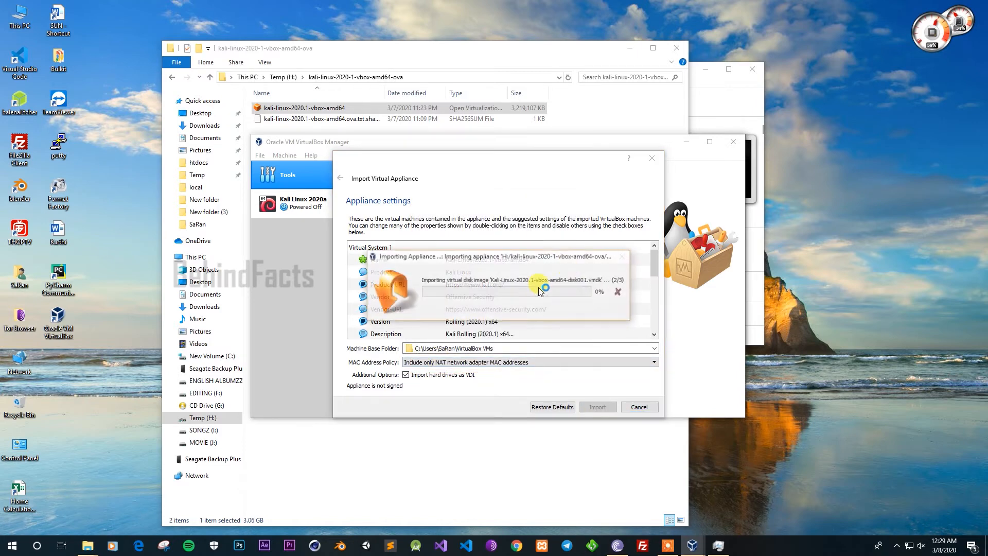
Start the imported Kali-Linux-2020.1-vbox-amd64 virtual machine and let it boot with the Kali GNU/Linux entry.
drag(489, 262, 512, 218)
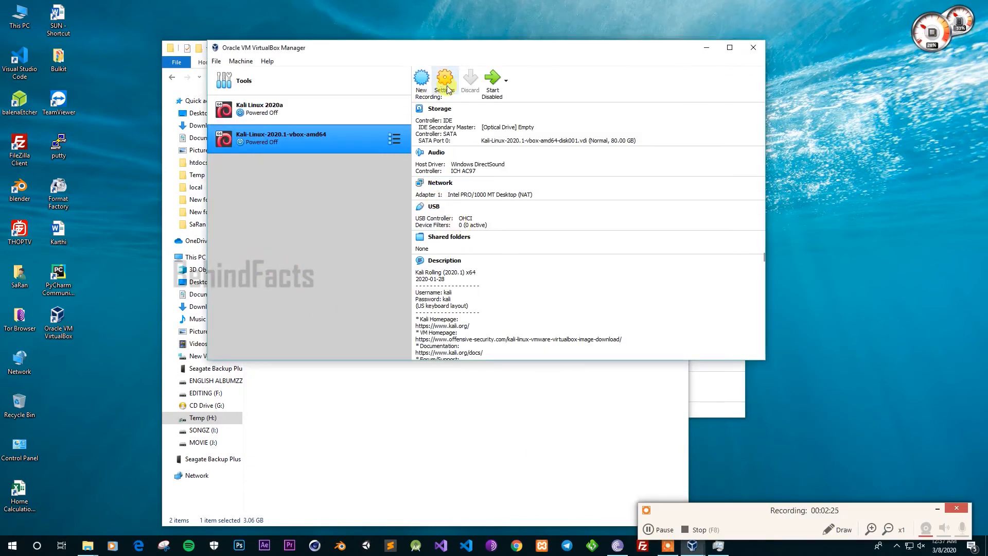
click(494, 82)
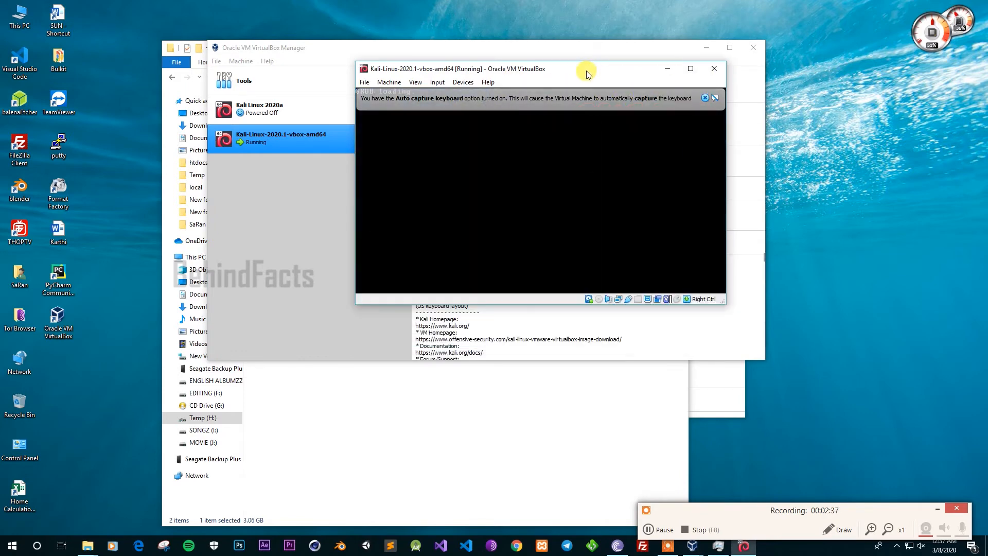
click(664, 98)
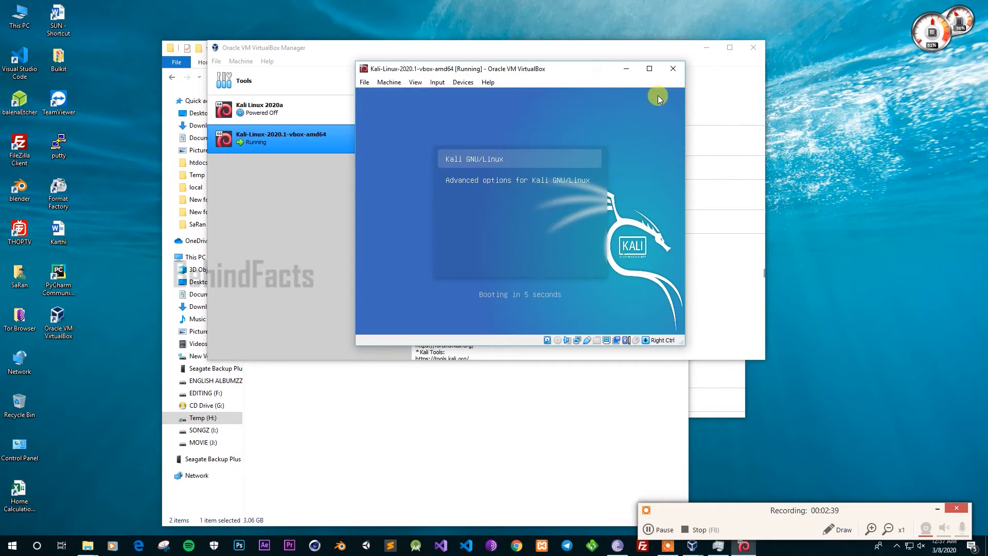
drag(585, 69, 619, 39)
click(538, 113)
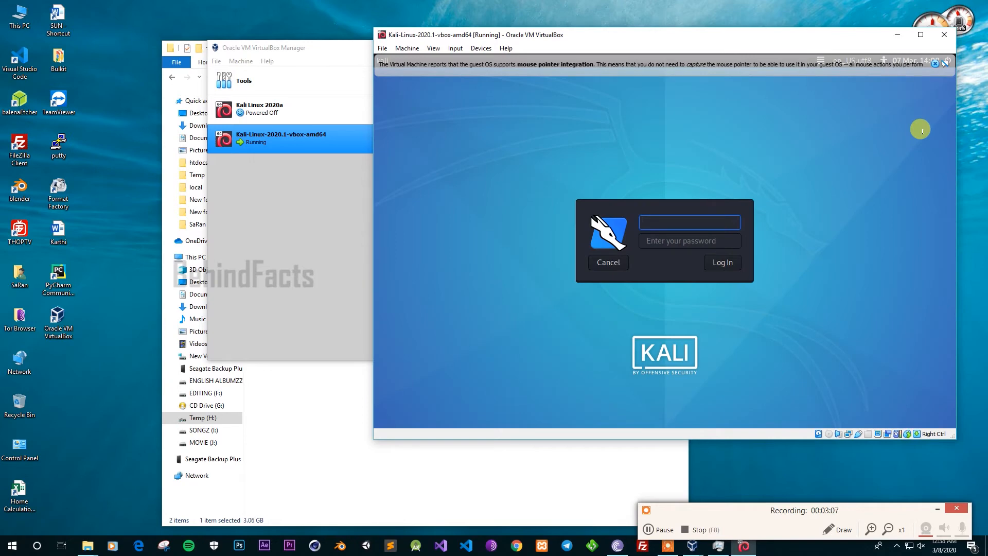
Log in to Kali with the username kali and the account password, and dismiss the mouse pointer integration message.
drag(751, 40, 702, 49)
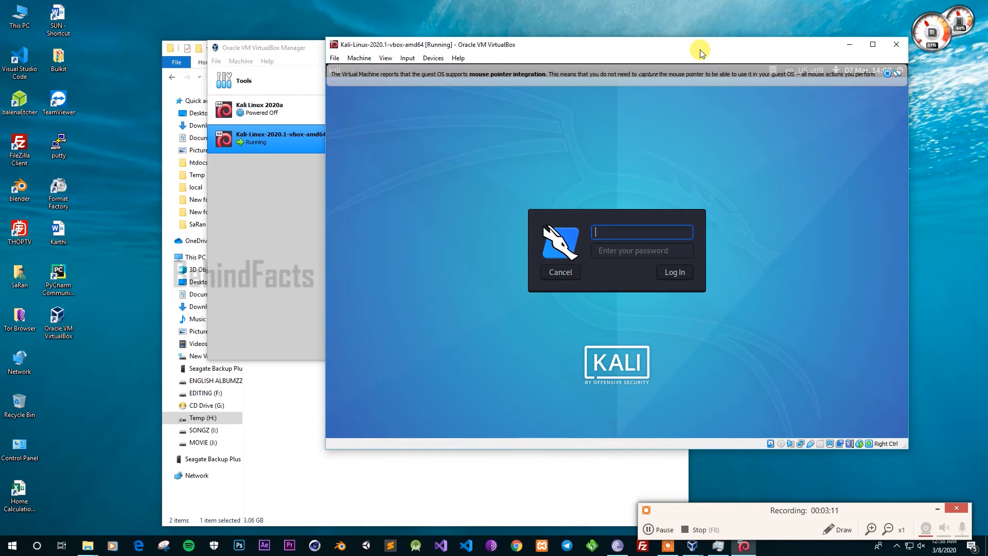
key(Tab)
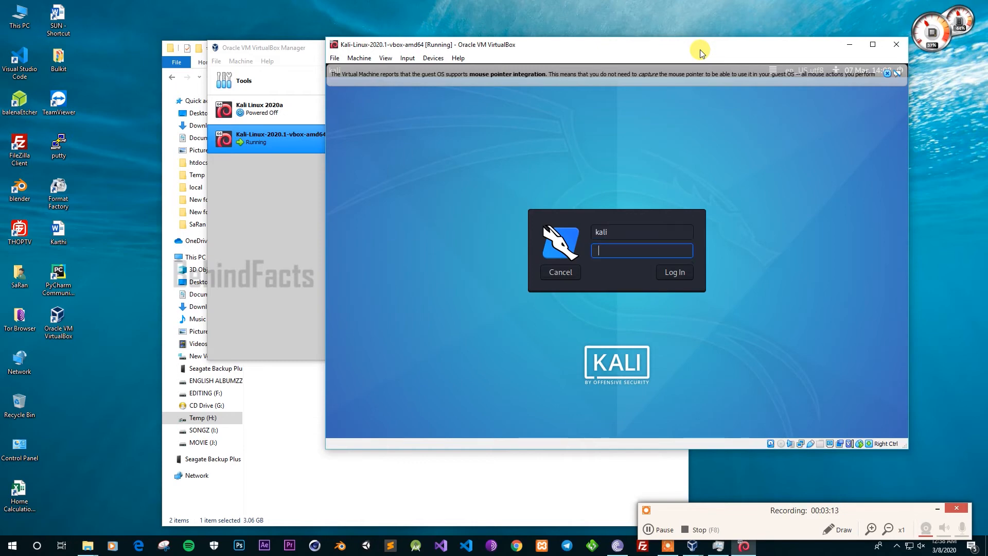
text(kali)
key(Return)
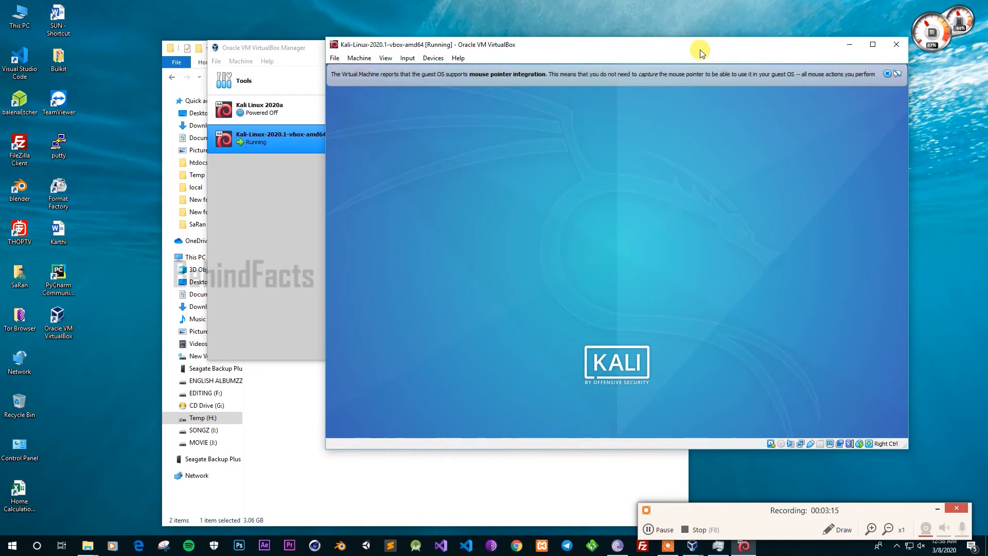
click(886, 74)
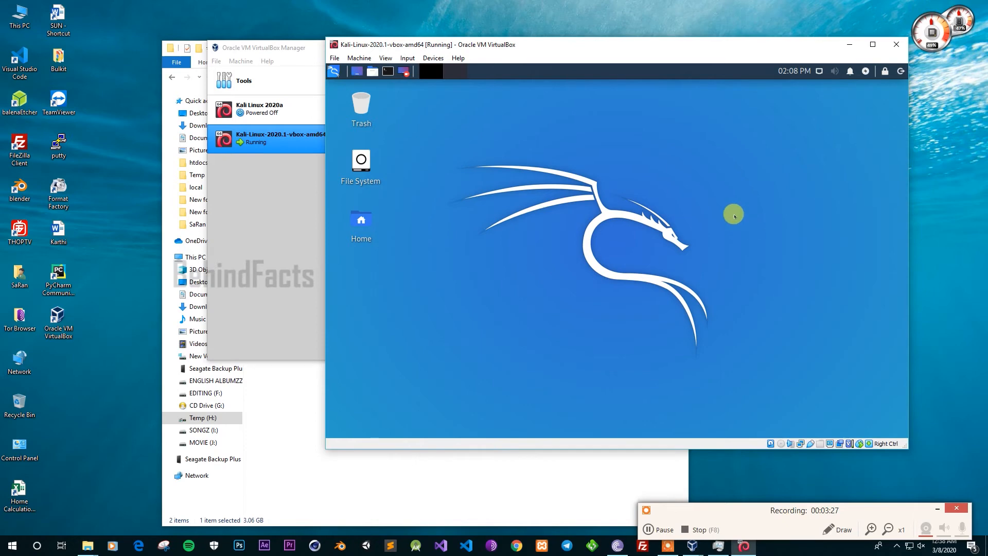
Open a terminal in the Kali Desktop folder and list the folder's contents with ls.
right_click(638, 177)
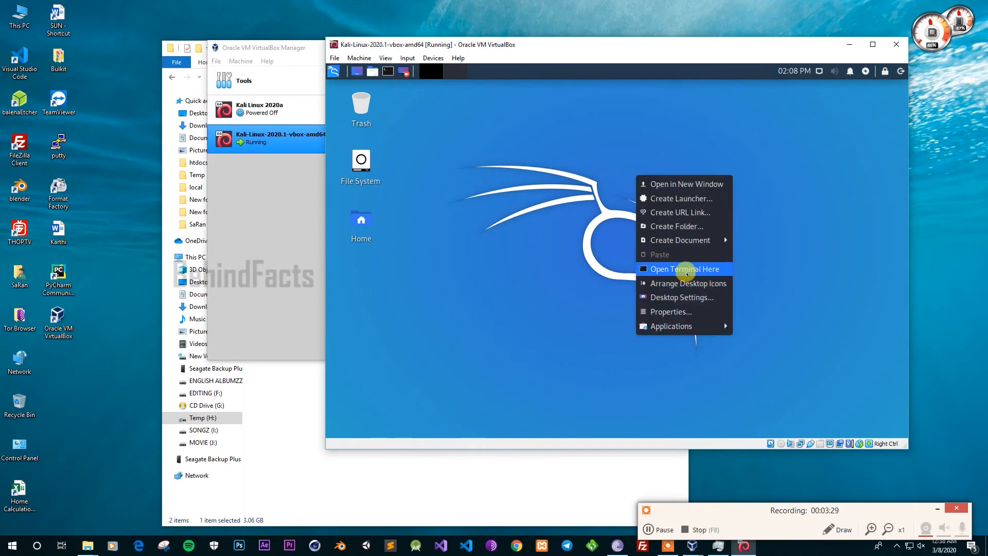
click(679, 269)
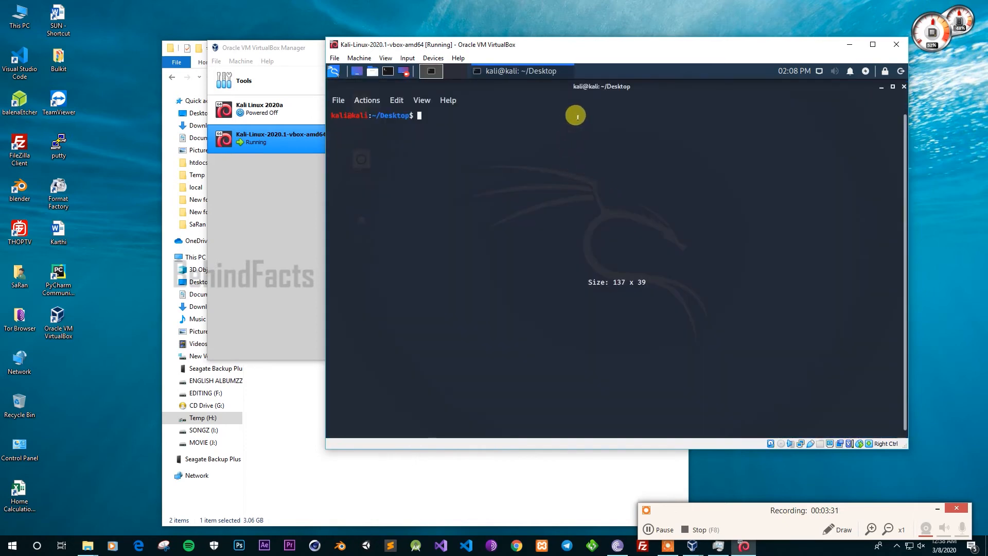
drag(616, 86, 652, 123)
text(l)
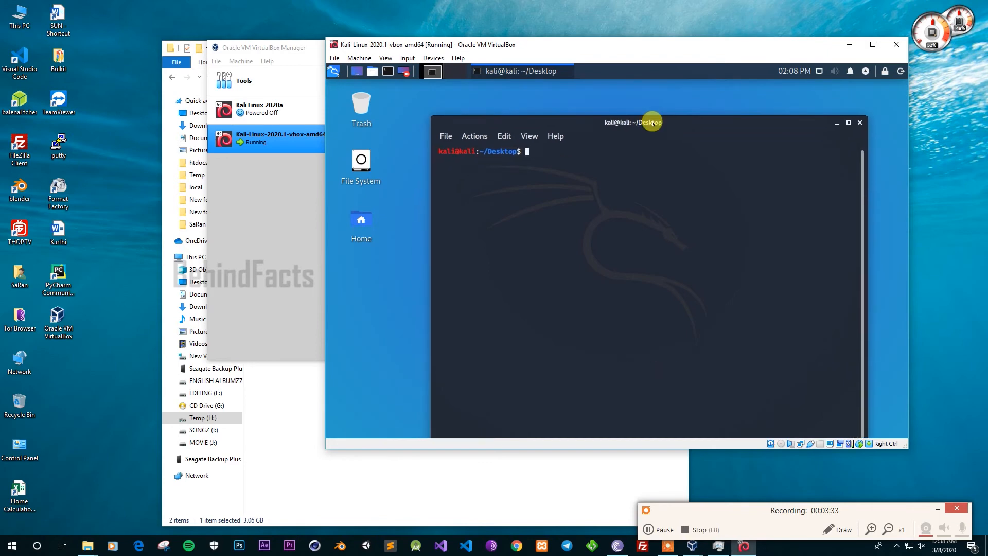
text(s)
key(Return)
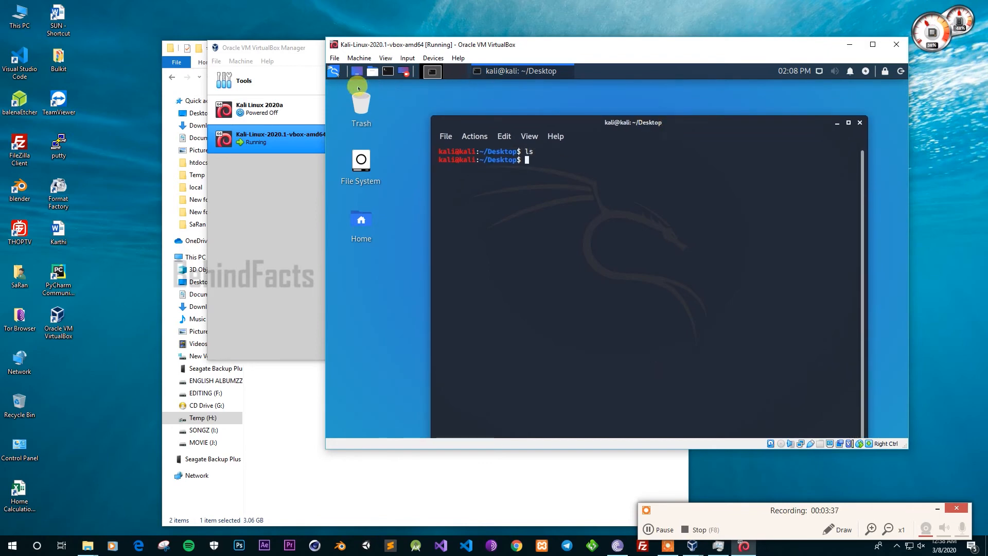
Launch the web browser in Kali and bring its window in front of the terminal.
click(336, 72)
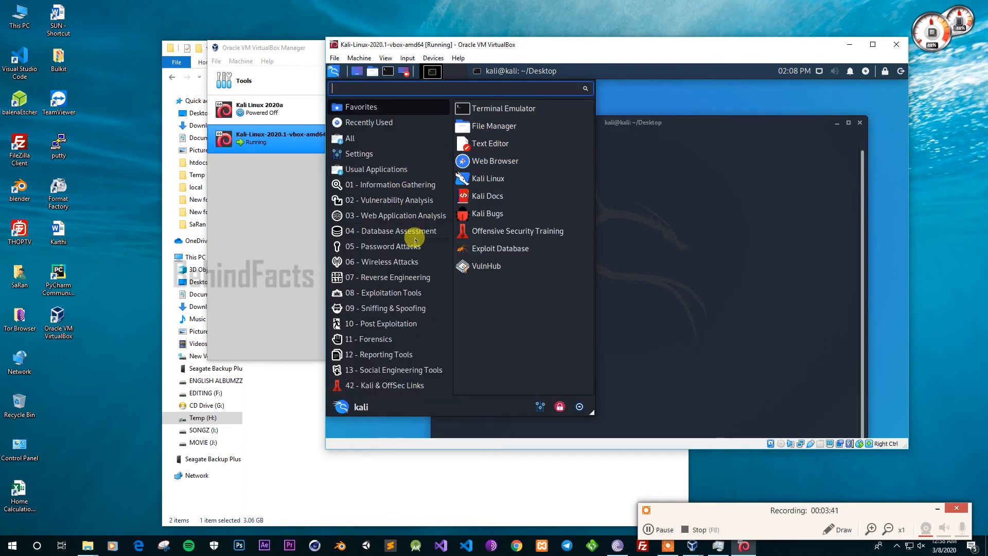
click(489, 155)
click(662, 161)
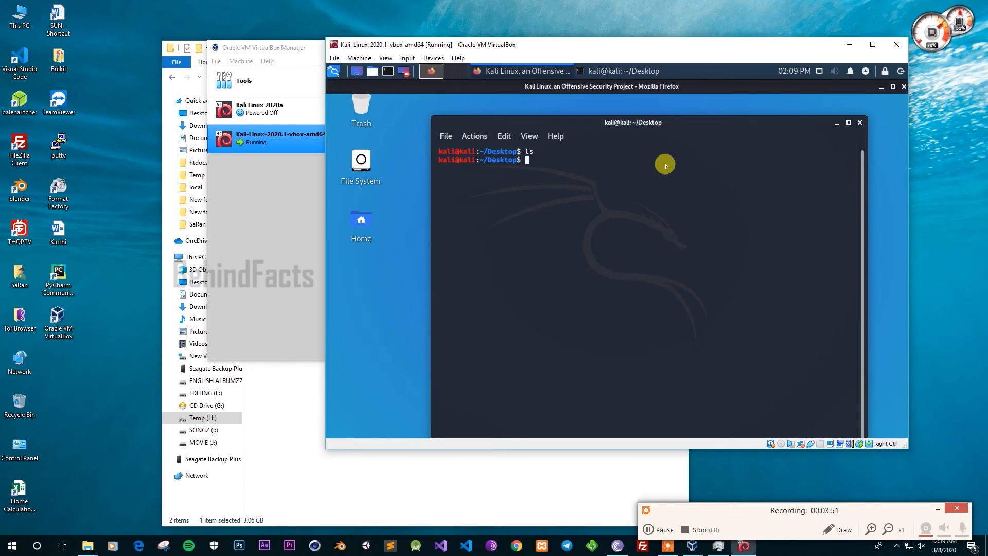
click(528, 72)
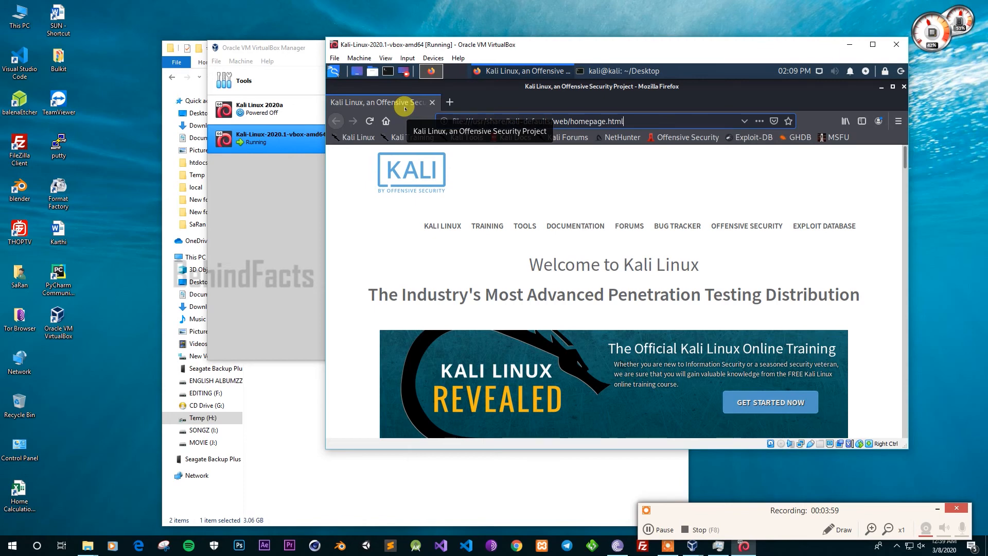
Search the web for "go" in Firefox, go to the Google home page and accept the Terms of Service notice.
key(ctrl+l)
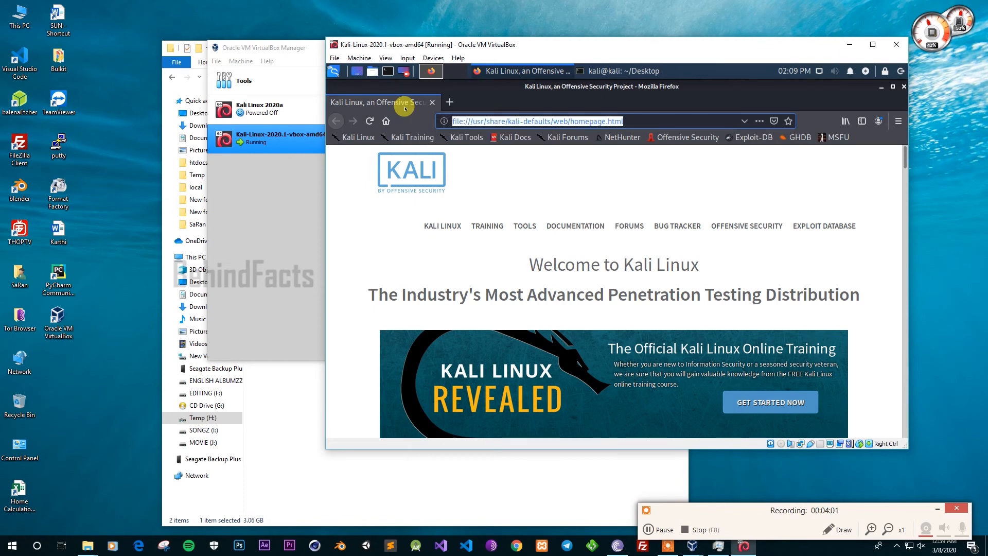
text(go)
key(Return)
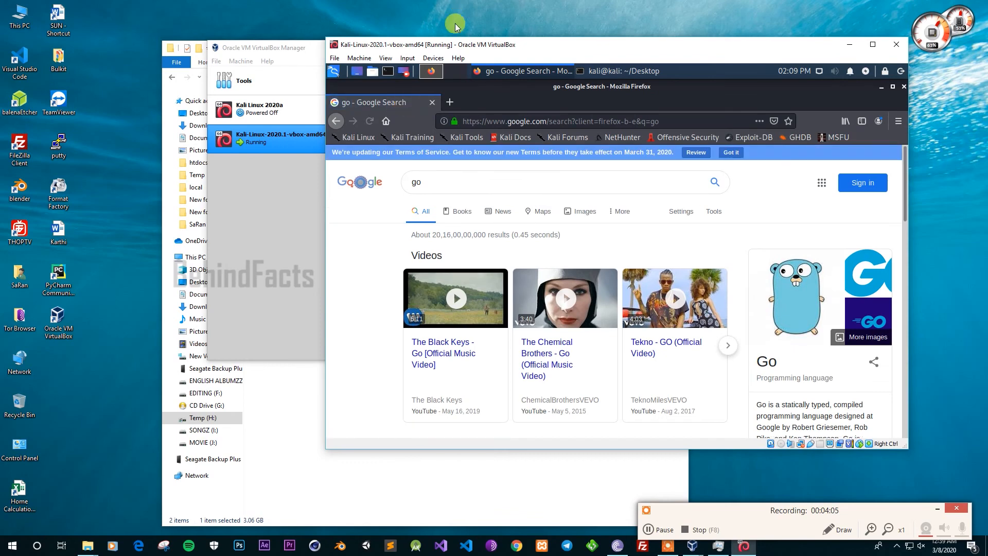
click(355, 180)
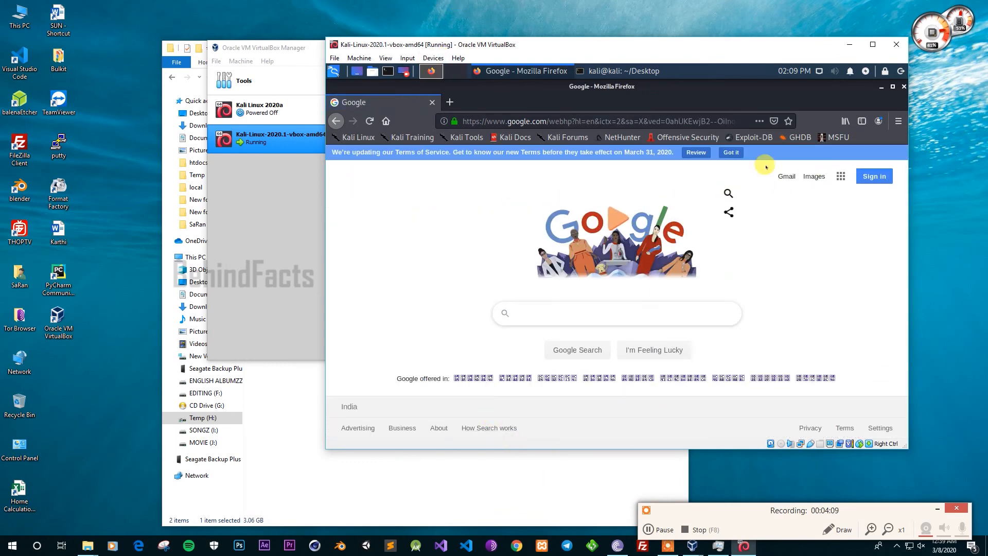
click(730, 152)
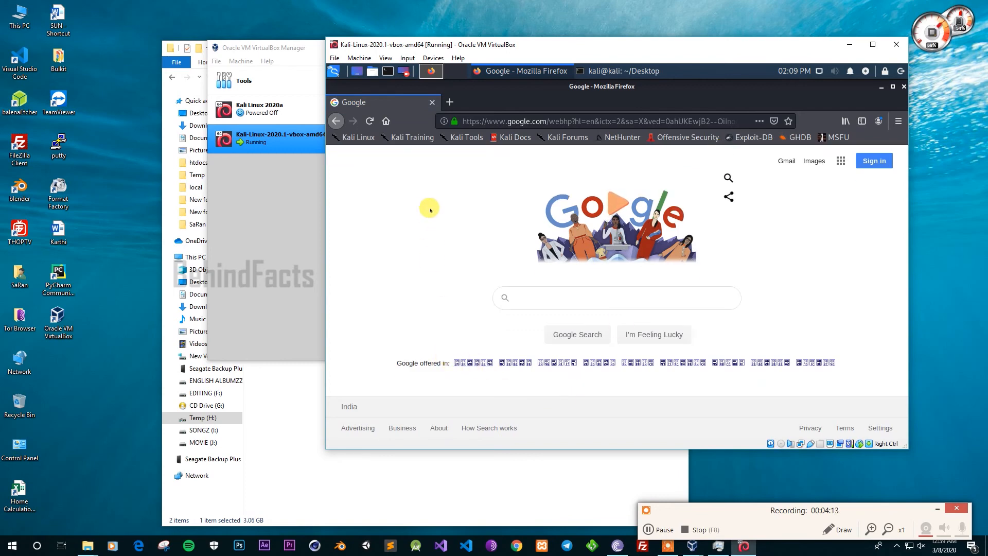
drag(447, 344, 846, 362)
click(863, 344)
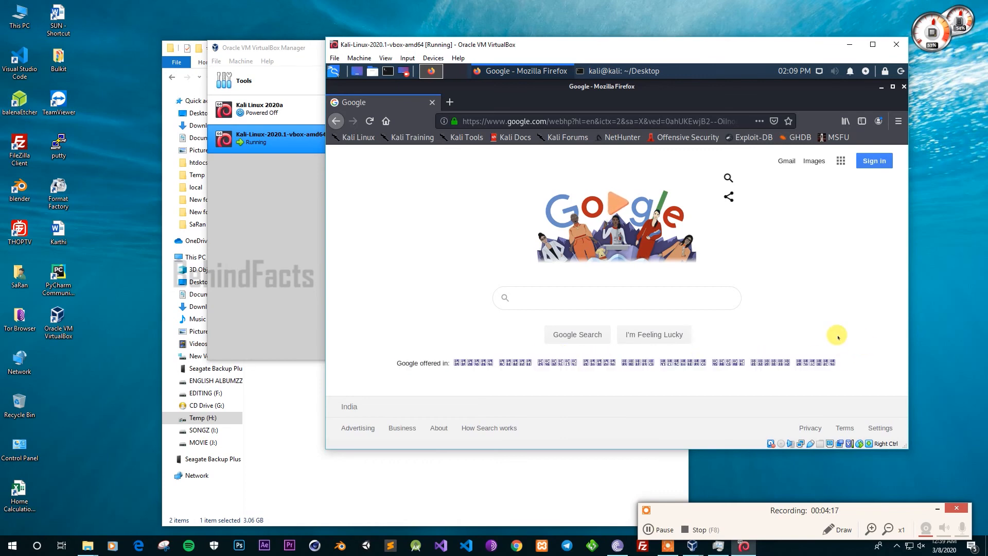
Search Google for "youtube" and open the main YouTube result.
drag(600, 44, 636, 13)
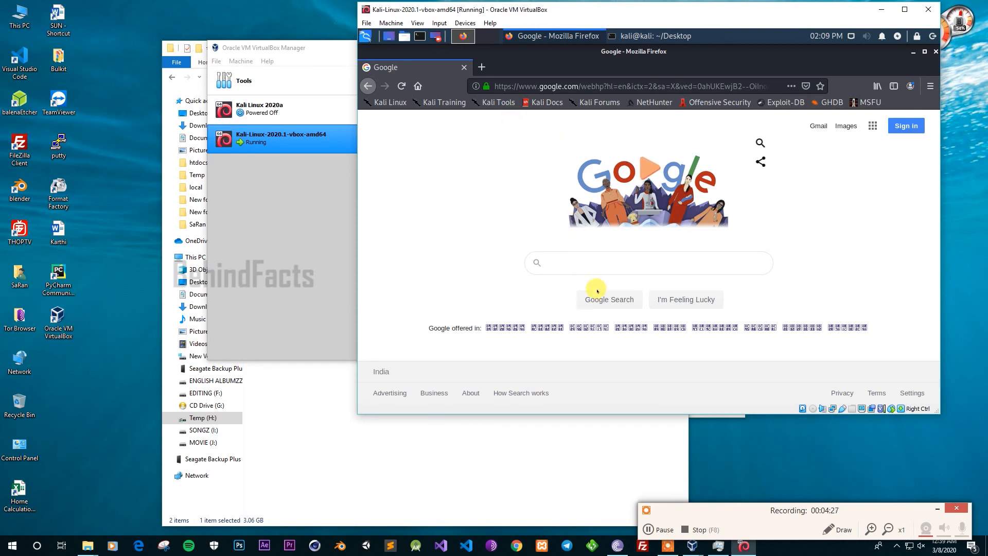
click(606, 263)
text(yoy)
key(Down)
key(Return)
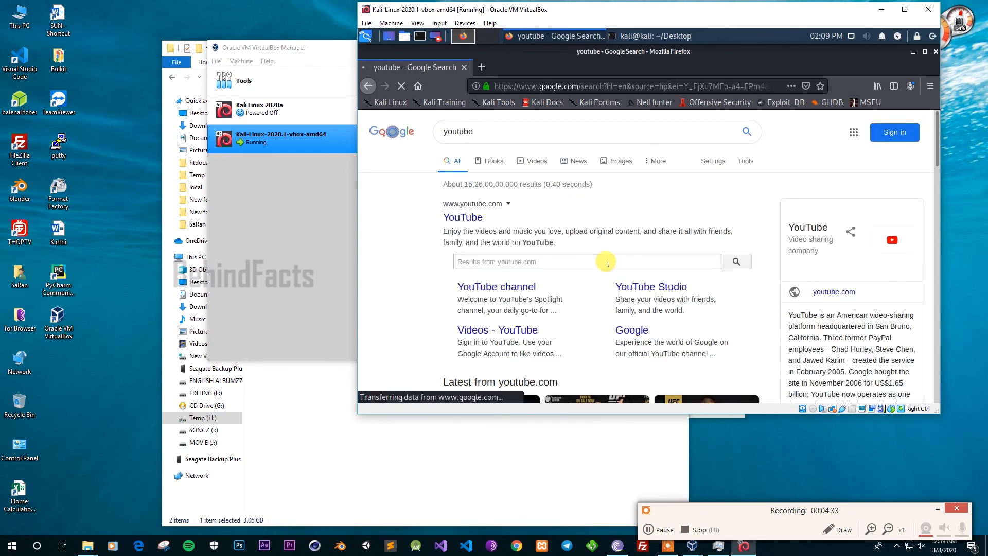
click(469, 218)
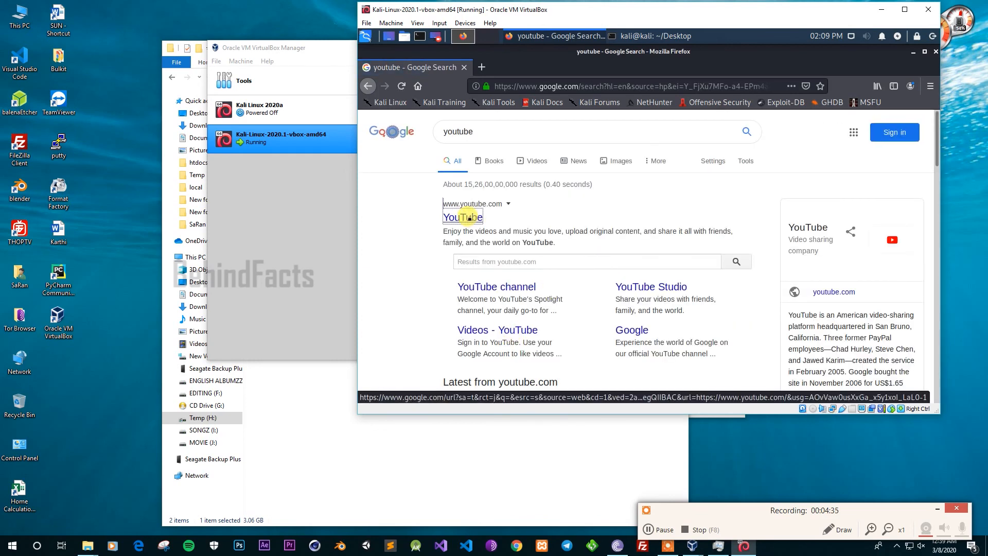